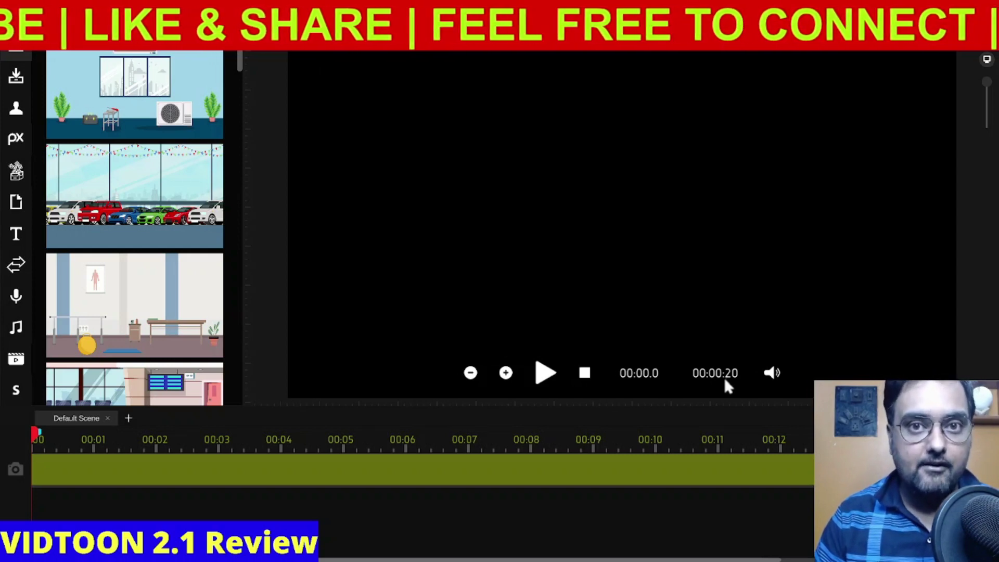
# Trim the Default Scene's duration to 10 seconds, correcting a one-second overshoot.
pyautogui.click(471, 373)
pyautogui.click(471, 373)
pyautogui.click(471, 373)
pyautogui.click(471, 373)
pyautogui.click(471, 372)
pyautogui.click(471, 372)
pyautogui.click(471, 372)
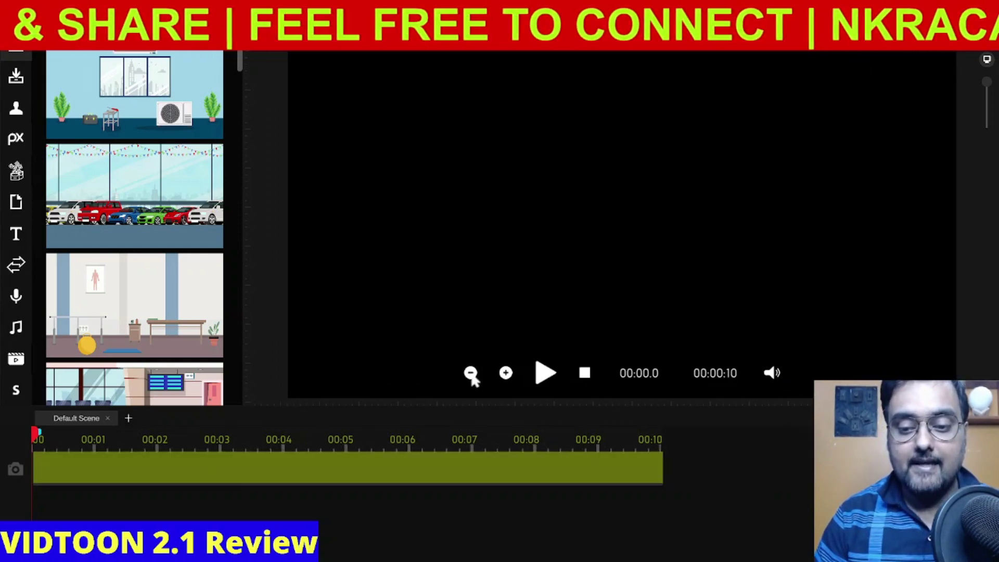
pyautogui.click(506, 373)
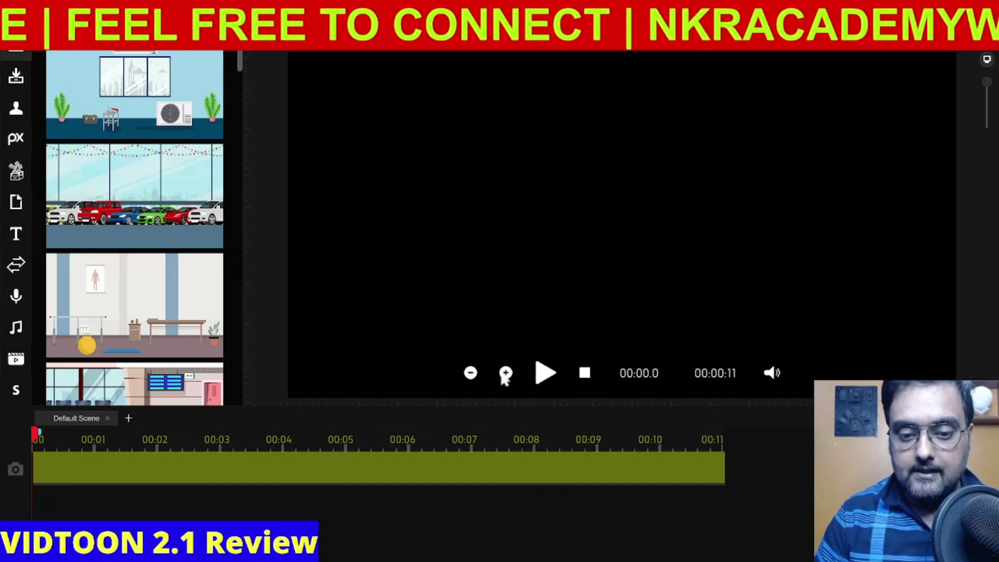
pyautogui.click(471, 373)
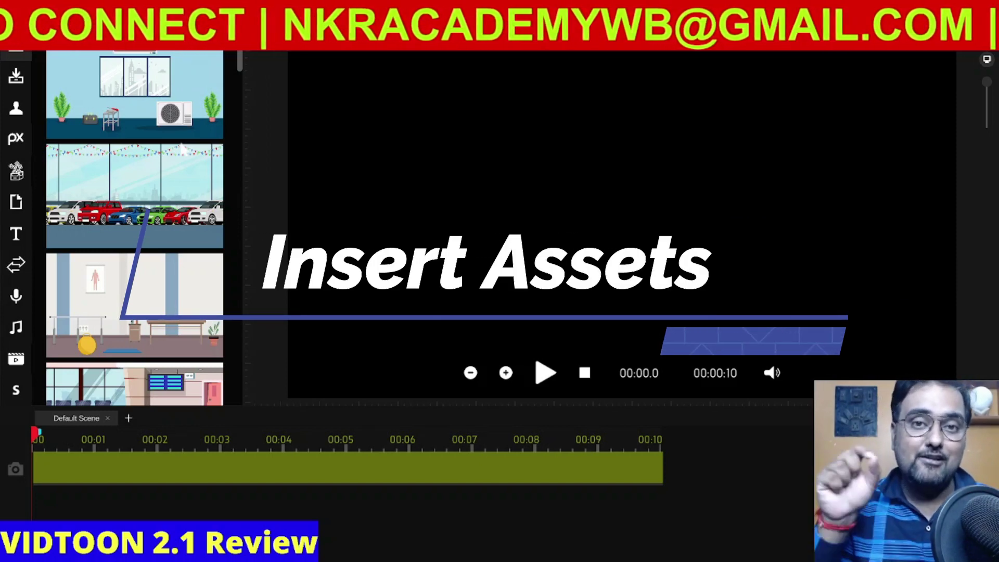
# Place the office room background, enlarge it to fill the canvas, and extend its clip to 10 seconds.
pyautogui.moveTo(134, 102); pyautogui.dragTo(341, 155)
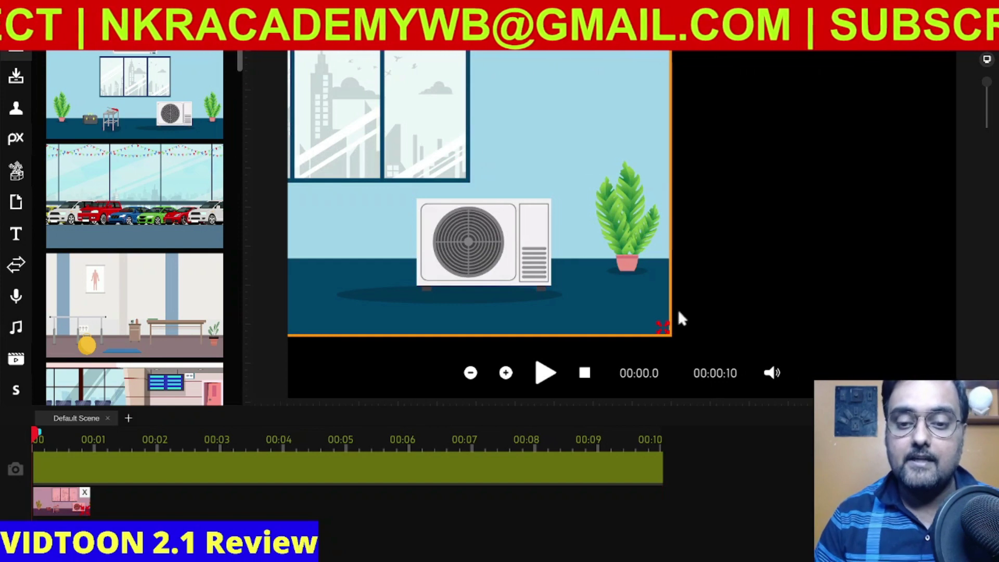
pyautogui.moveTo(613, 251); pyautogui.dragTo(991, 411)
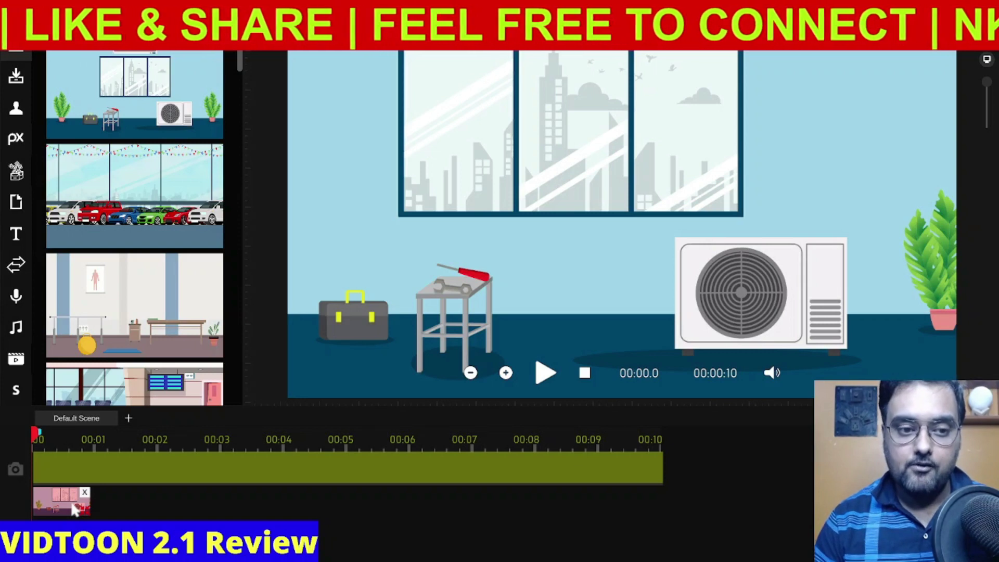
pyautogui.moveTo(83, 512); pyautogui.dragTo(659, 517)
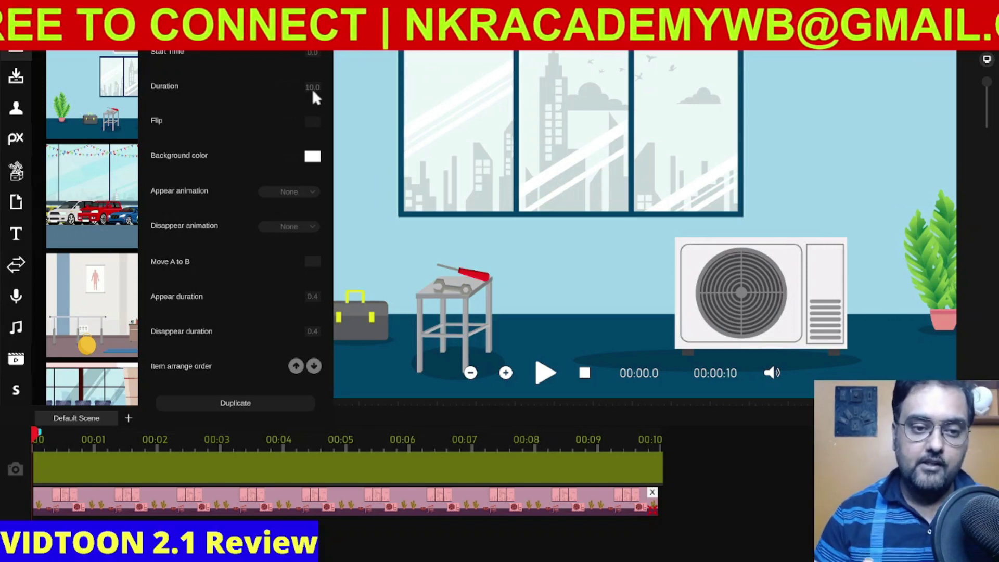
# Toggle the background's Flip on and off, leaving it unmirrored, and close its properties.
pyautogui.click(314, 123)
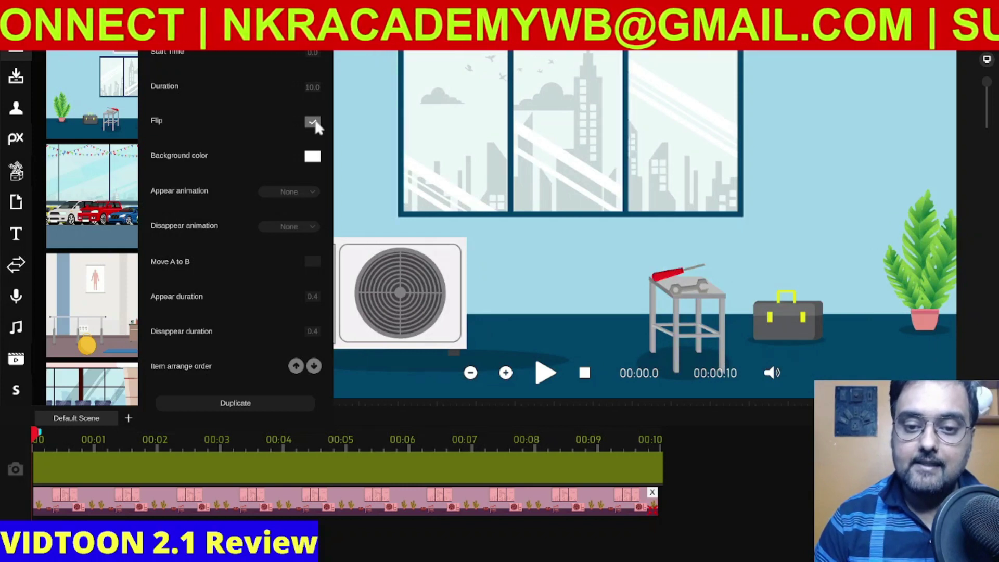
pyautogui.click(313, 123)
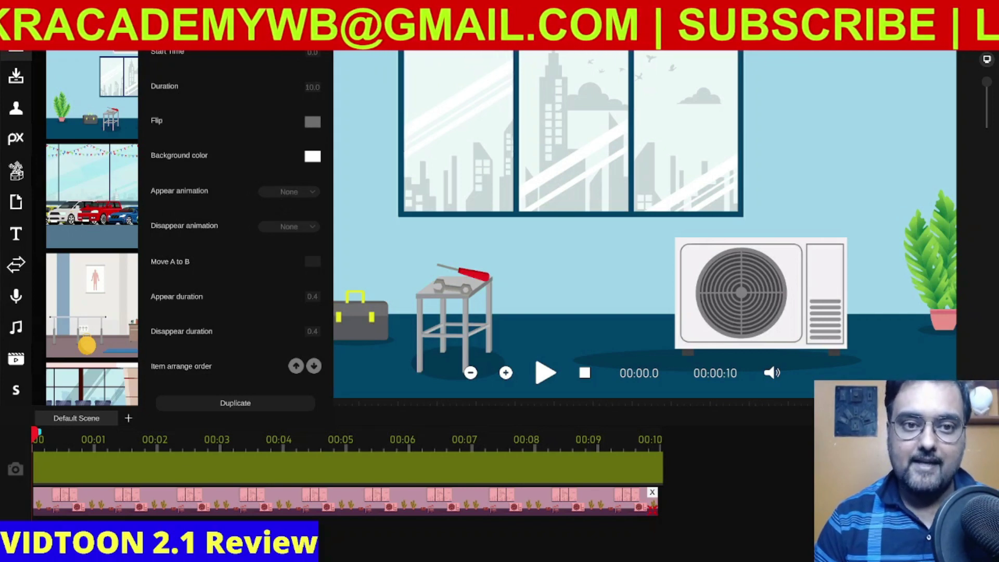
pyautogui.click(258, 107)
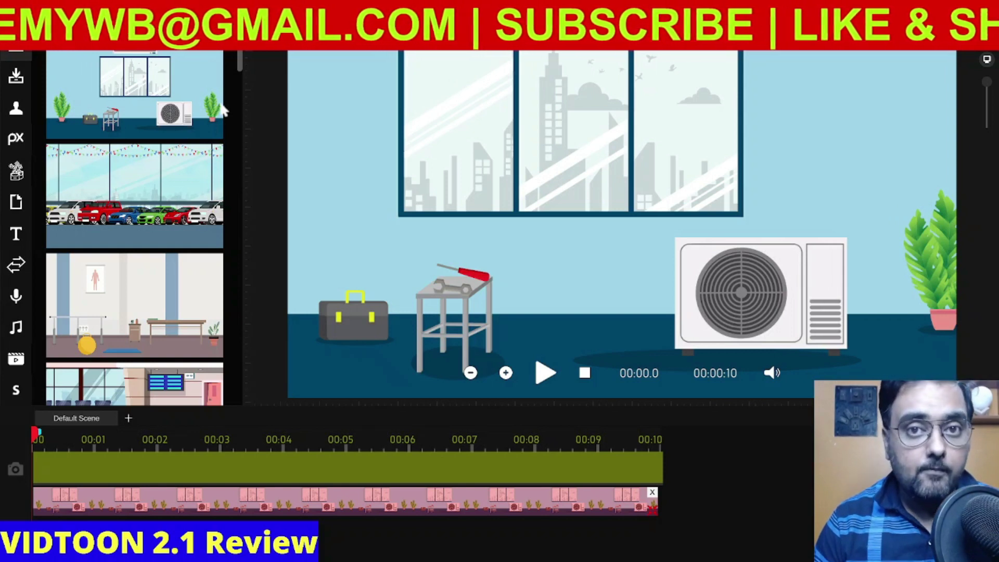
# Upload gym-01.png from the Desktop into the image library.
pyautogui.click(16, 77)
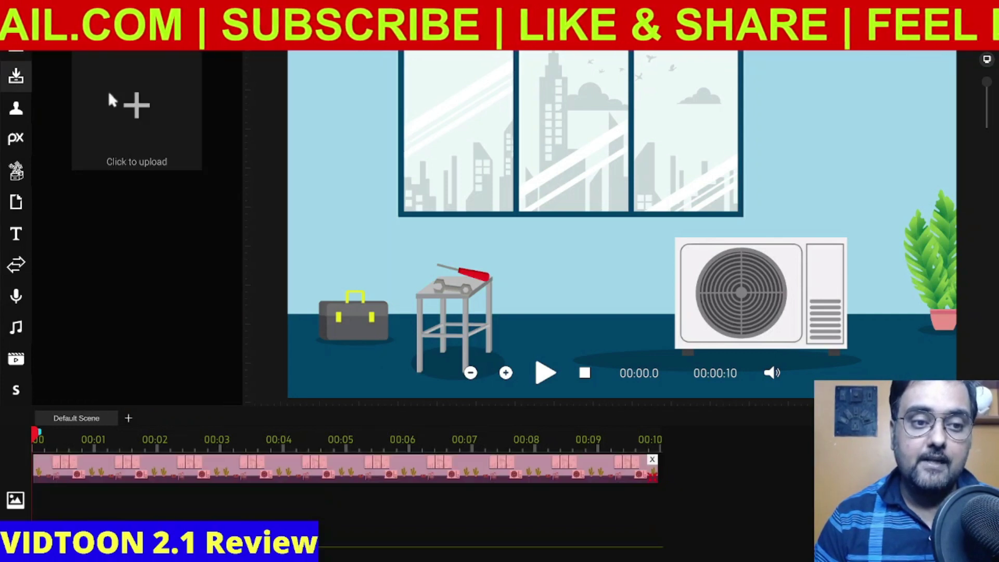
pyautogui.click(153, 108)
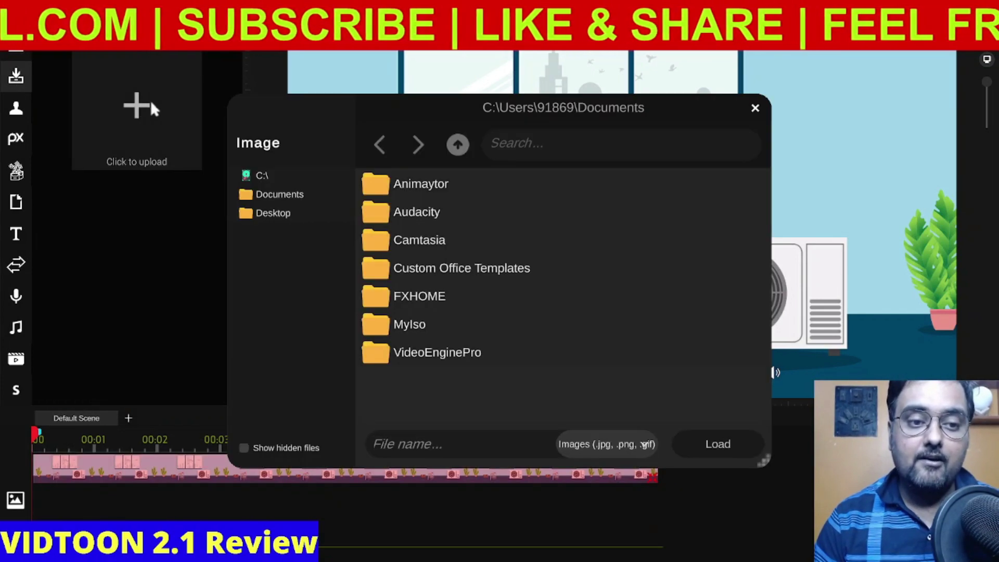
pyautogui.click(270, 214)
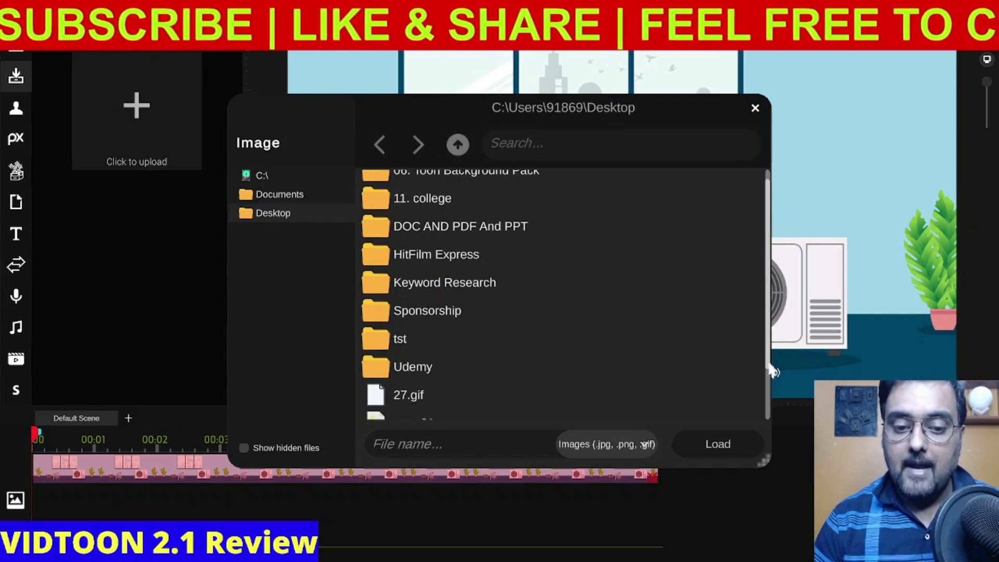
pyautogui.scroll(-1, 767, 291)
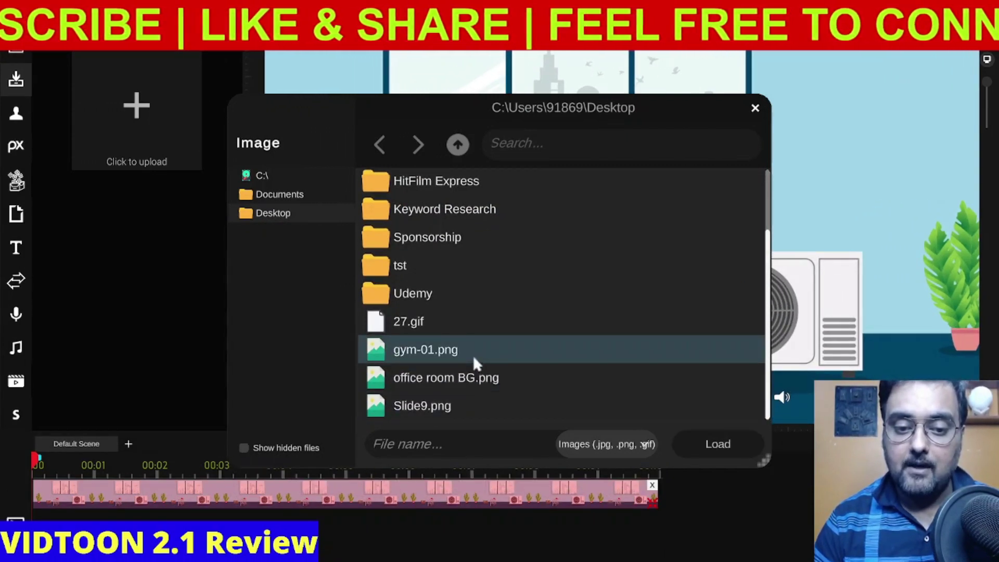
pyautogui.click(472, 355)
pyautogui.click(745, 451)
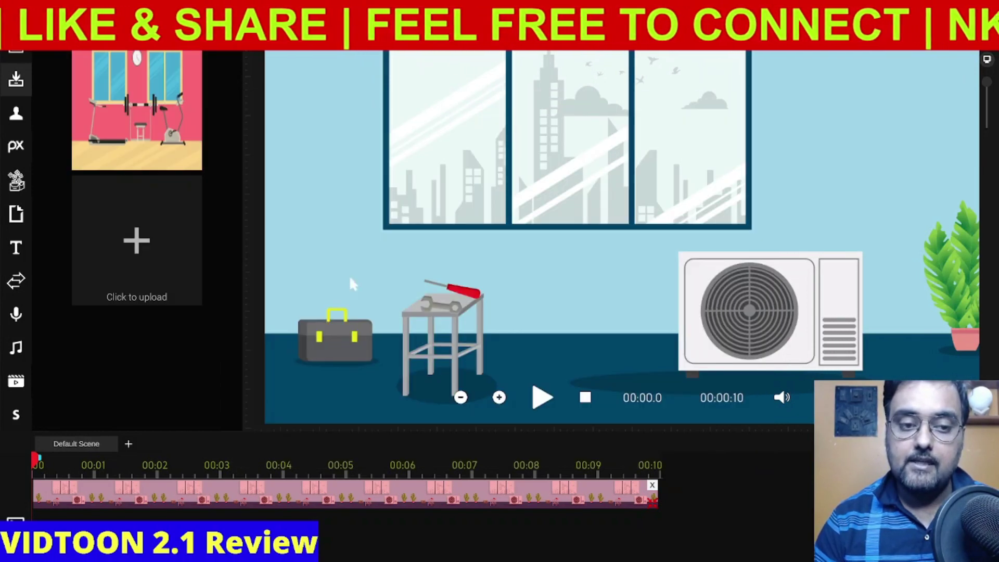
# Drop the gym image onto the canvas, reposition it, then delete it from the scene.
pyautogui.click(147, 117)
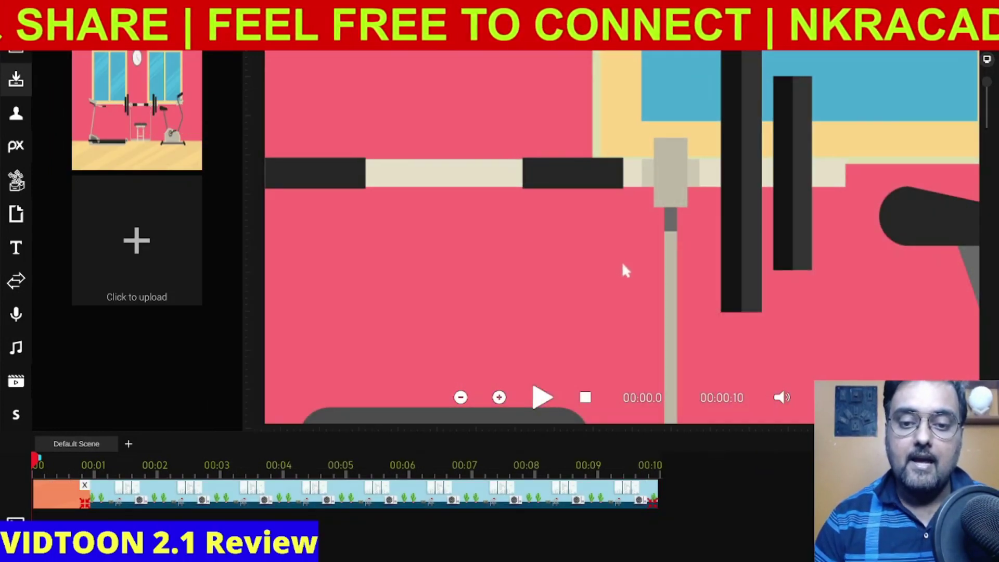
pyautogui.moveTo(622, 262); pyautogui.dragTo(526, 332)
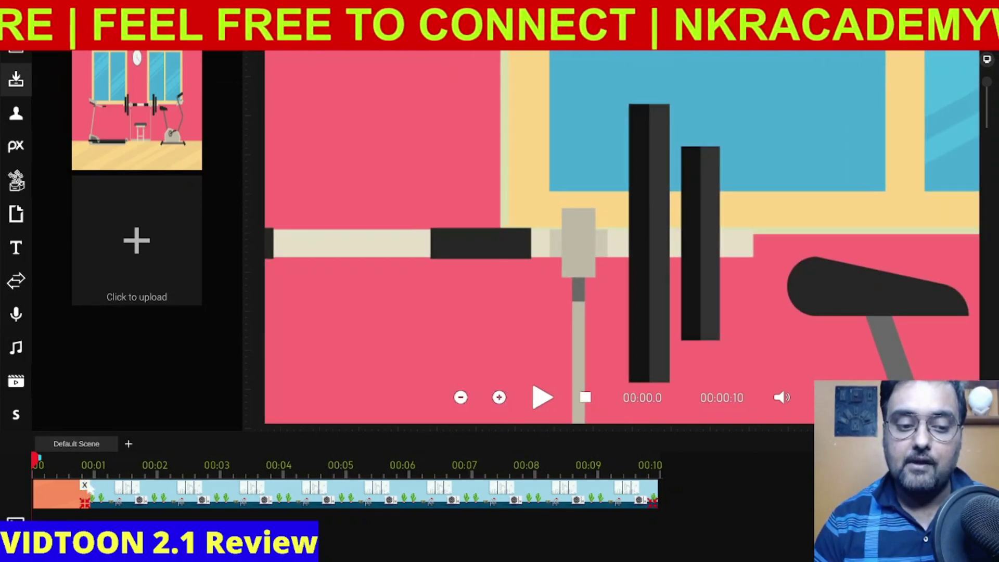
pyautogui.click(83, 485)
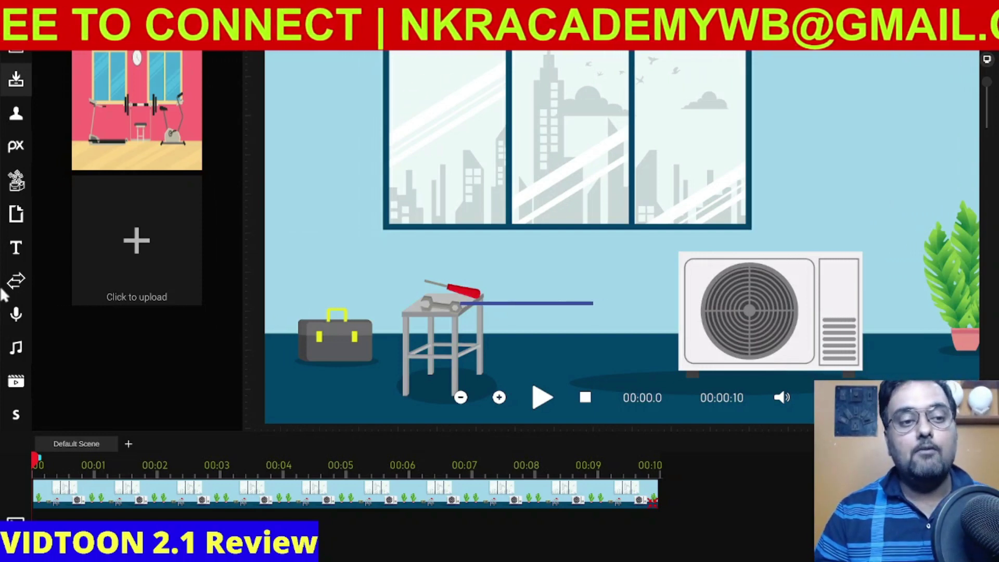
# Add the 1-Appliance Repair character, enlarge and reposition him, and extend his clip to about 4 seconds.
pyautogui.click(16, 115)
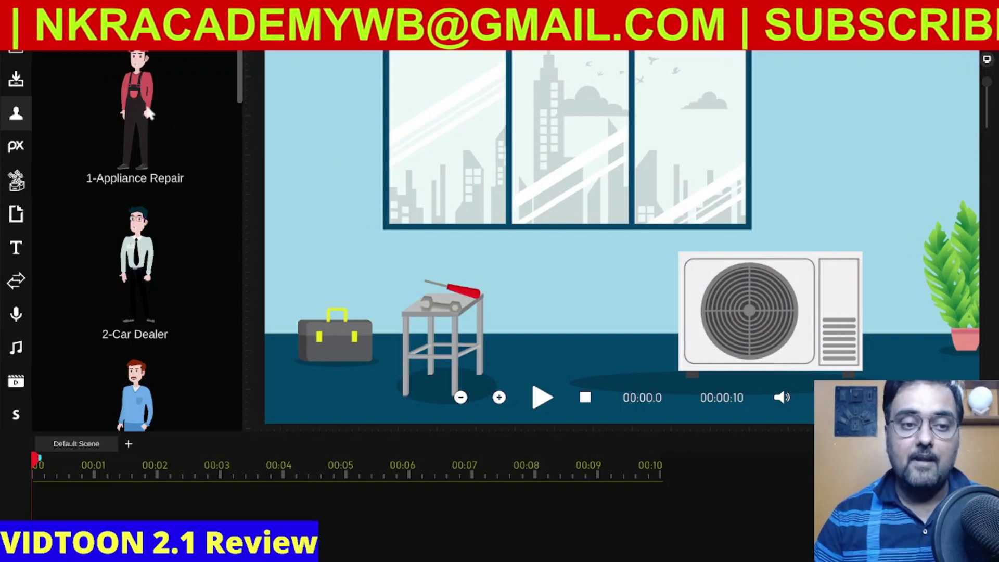
pyautogui.moveTo(143, 109); pyautogui.dragTo(536, 260)
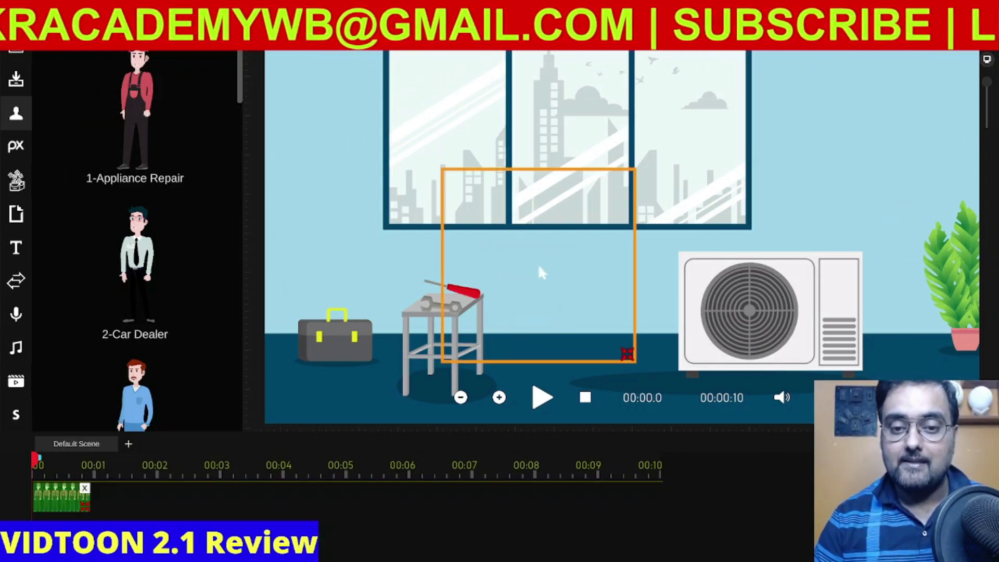
pyautogui.moveTo(643, 358); pyautogui.dragTo(788, 477)
pyautogui.moveTo(615, 323); pyautogui.dragTo(577, 236)
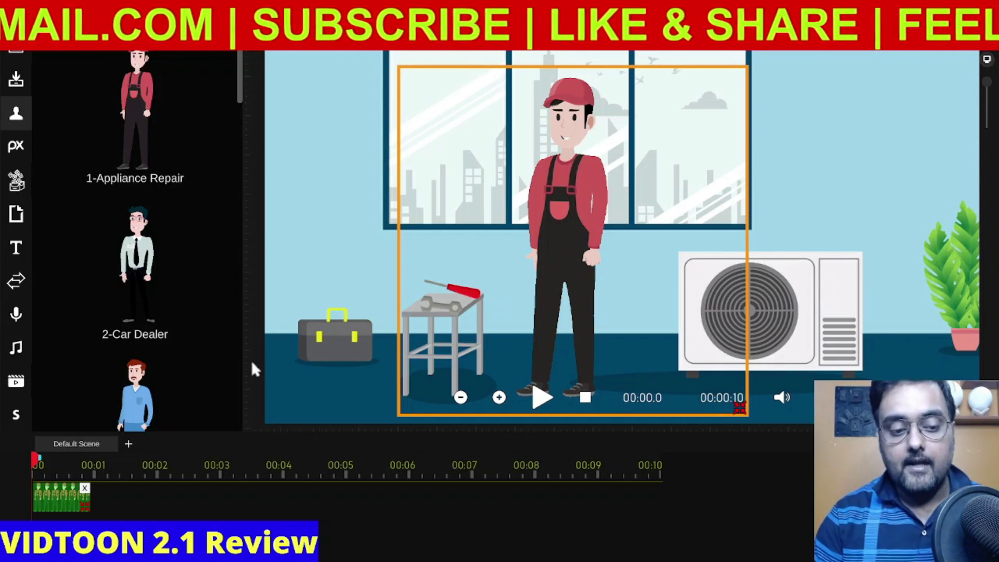
pyautogui.moveTo(85, 503); pyautogui.dragTo(213, 501)
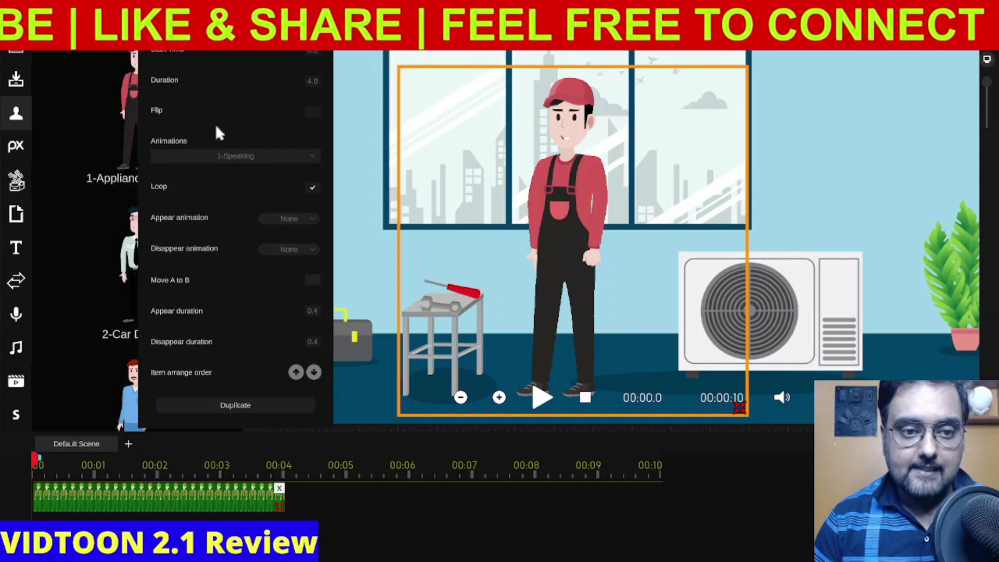
# Give the repairman the second 1-Speaking animation, flip him, and move him left beside the stool.
pyautogui.click(235, 156)
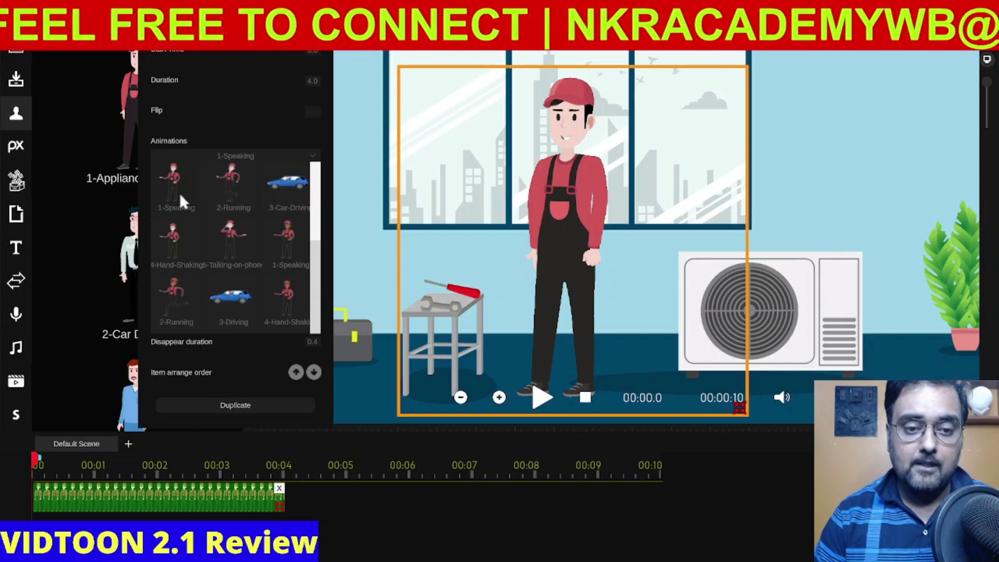
pyautogui.click(288, 244)
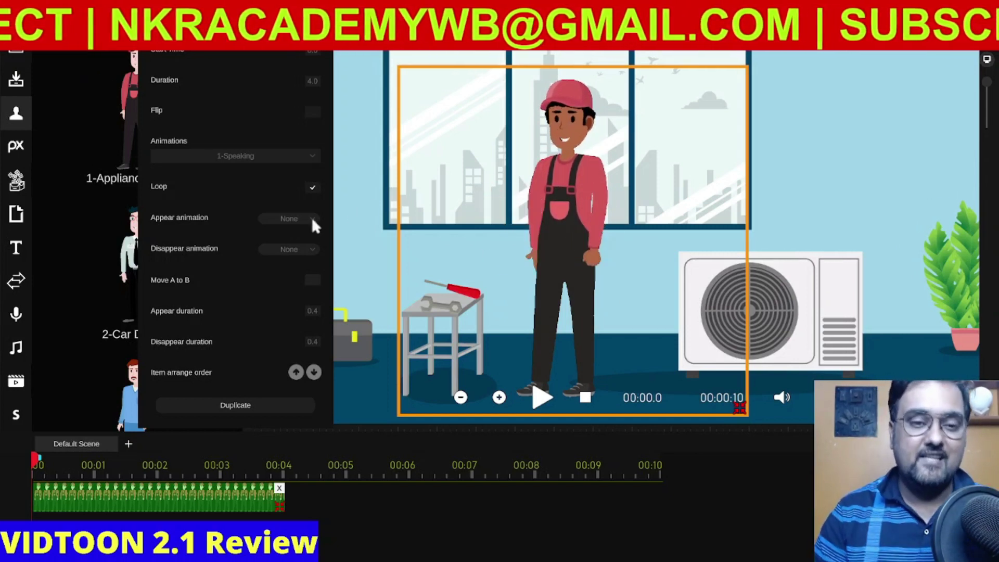
pyautogui.click(312, 186)
pyautogui.click(312, 111)
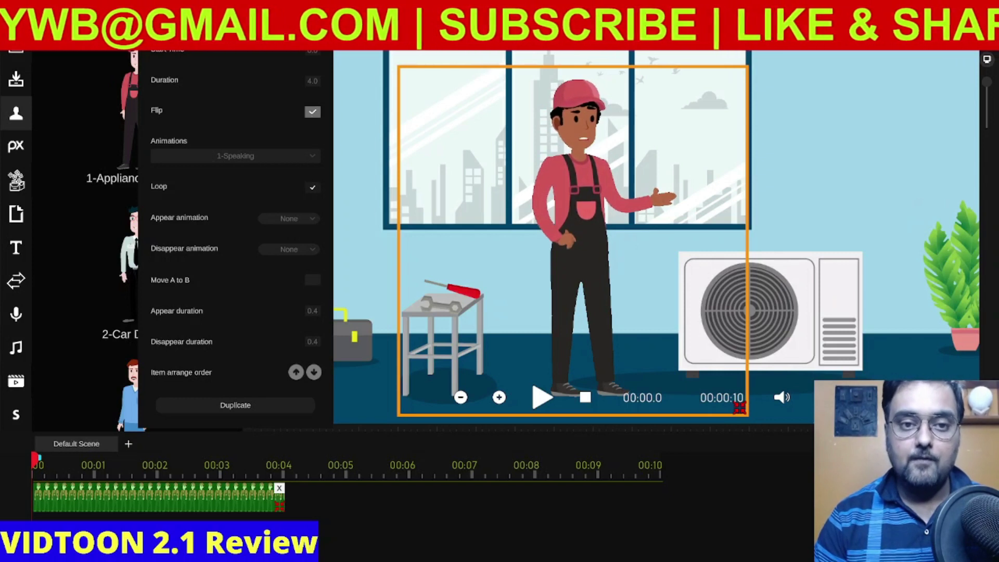
pyautogui.press('Escape')
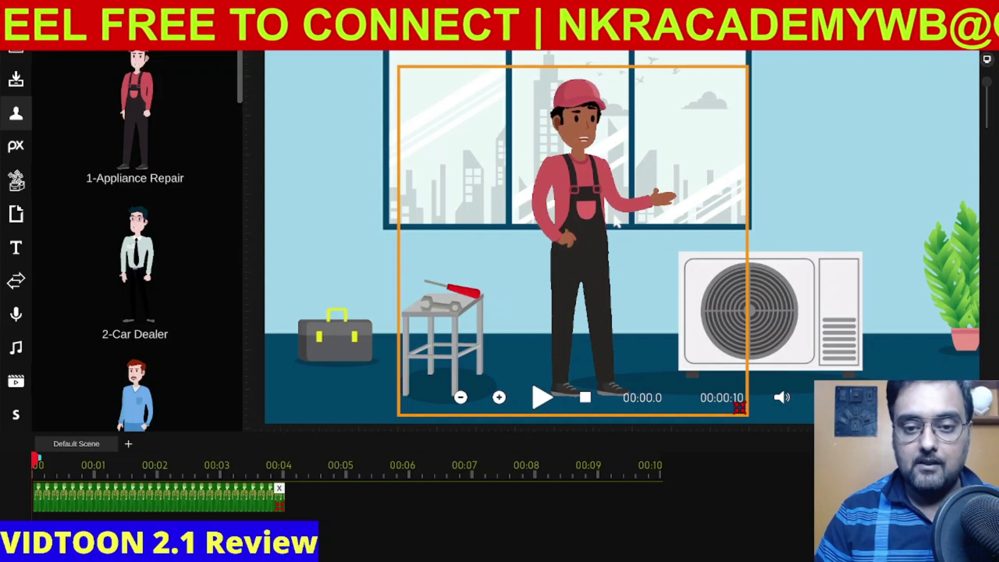
pyautogui.moveTo(616, 222); pyautogui.dragTo(440, 220)
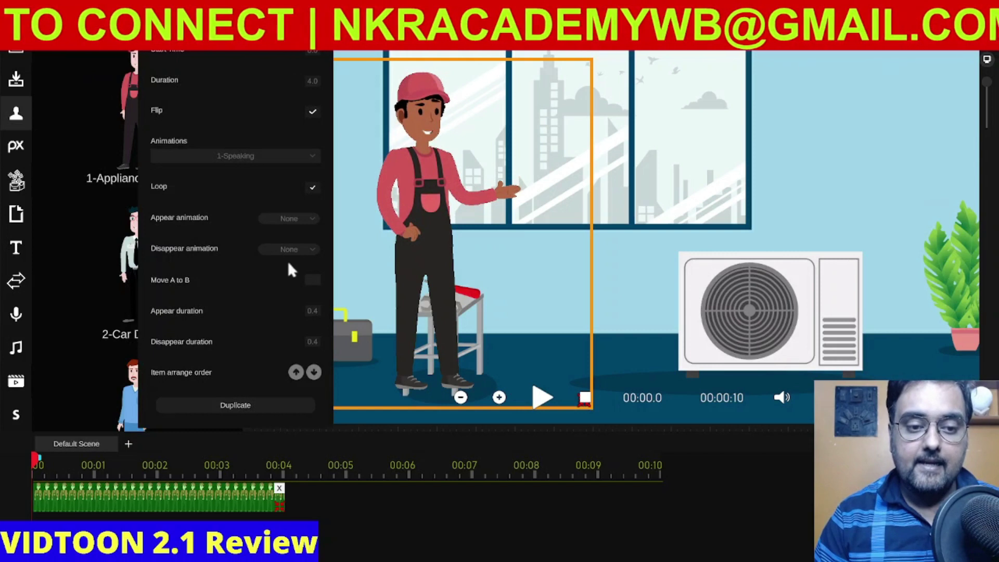
# Enable Move A to B with point B under the window's right pane, then preview the walk.
pyautogui.click(312, 280)
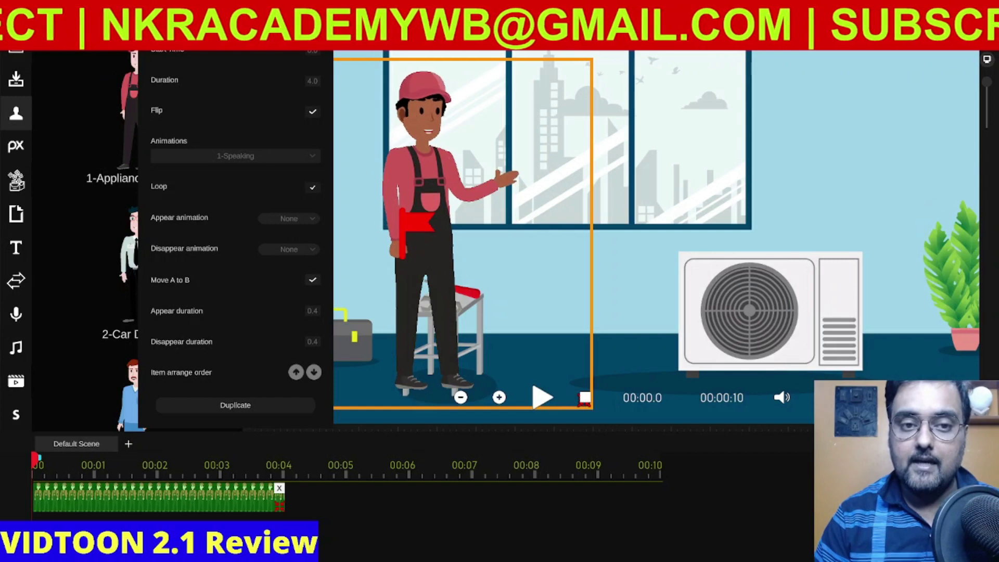
pyautogui.click(354, 138)
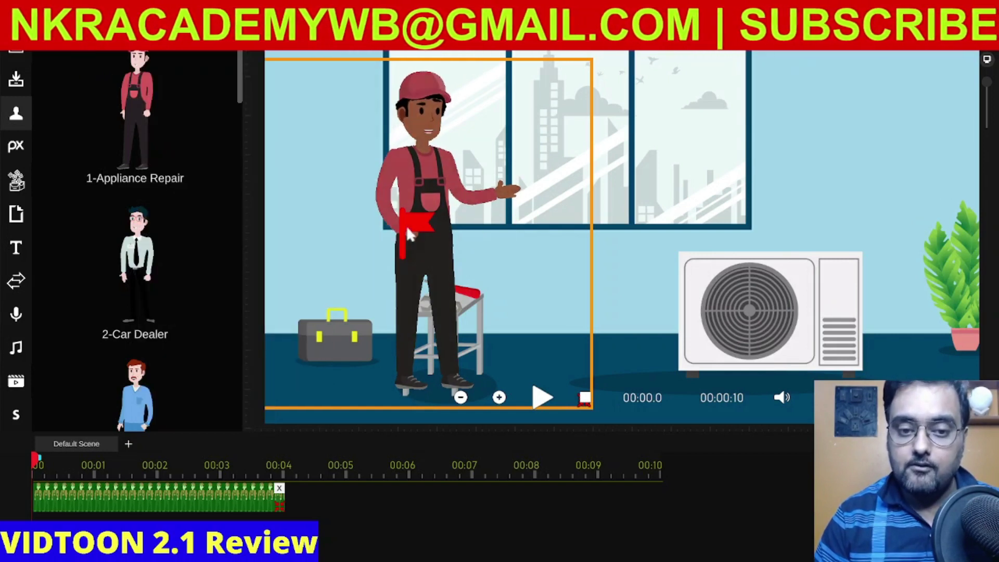
pyautogui.moveTo(416, 224); pyautogui.dragTo(583, 237)
pyautogui.moveTo(666, 237); pyautogui.dragTo(874, 208)
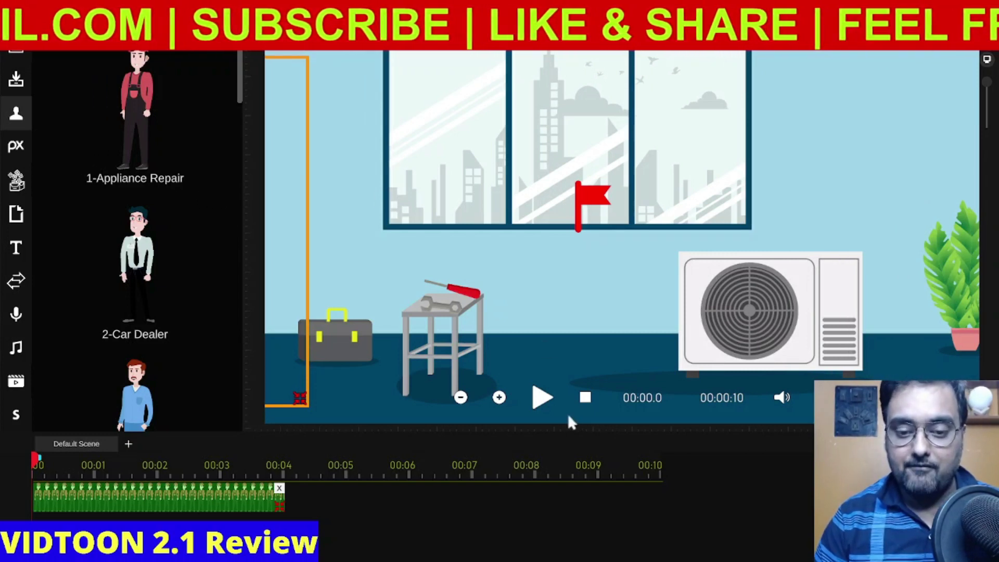
pyautogui.click(544, 398)
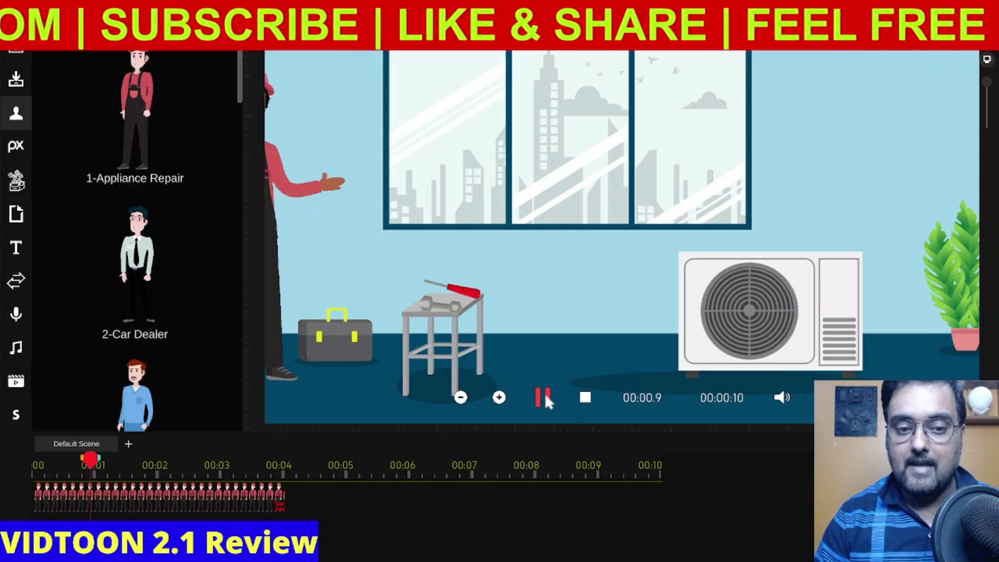